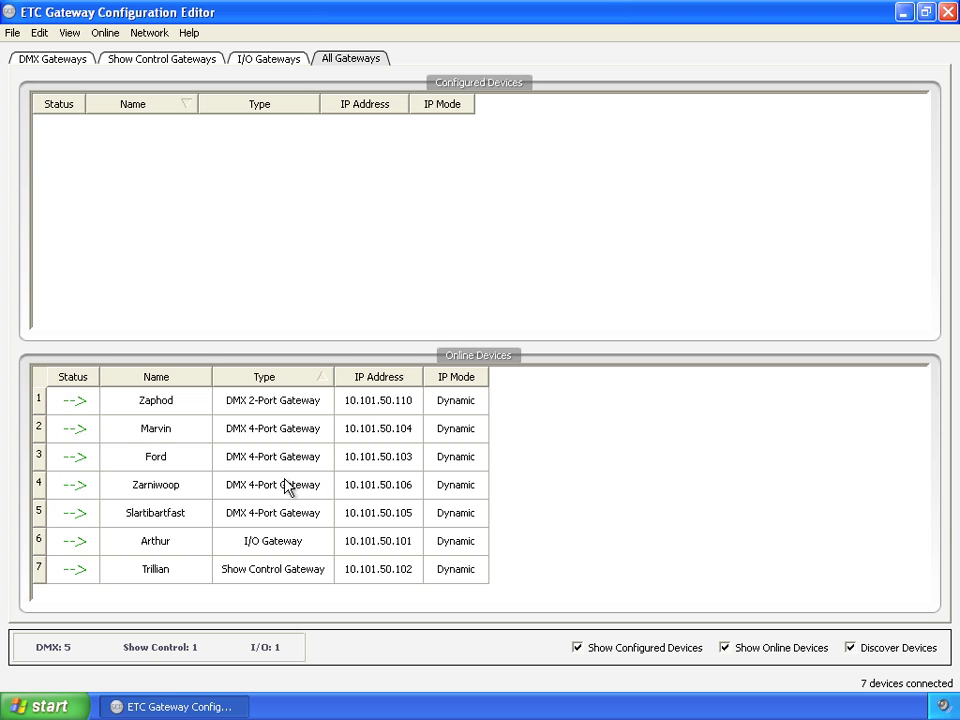
- Show the device names of Marvin, Ford, Zarniwoop and Slartibartfast are editable
double_click(171, 434)
double_click(171, 456)
double_click(180, 492)
double_click(177, 517)
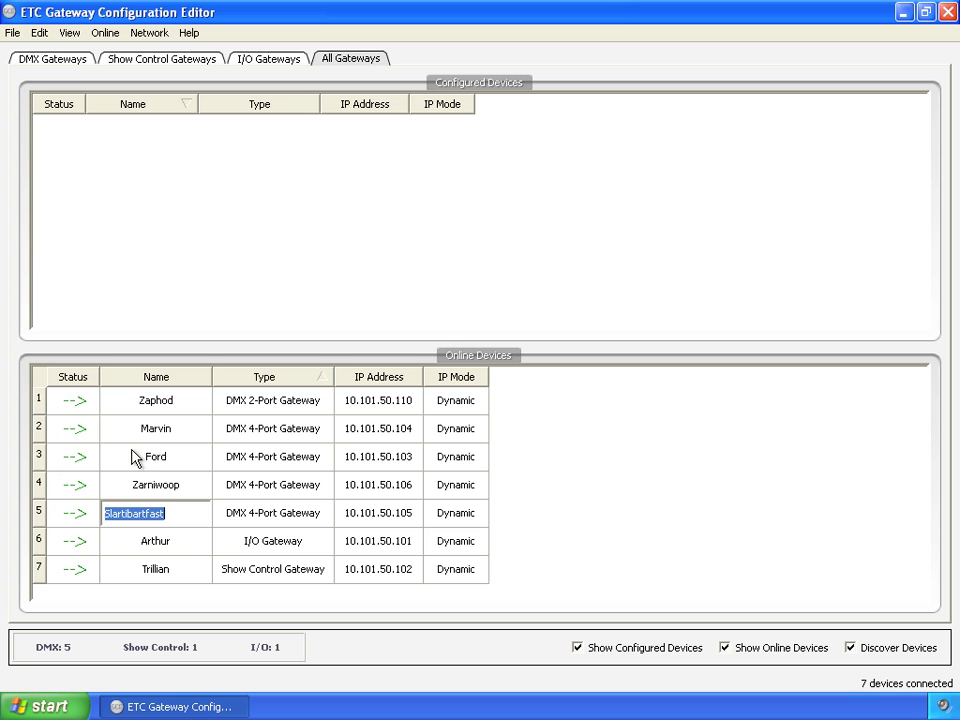
click(68, 64)
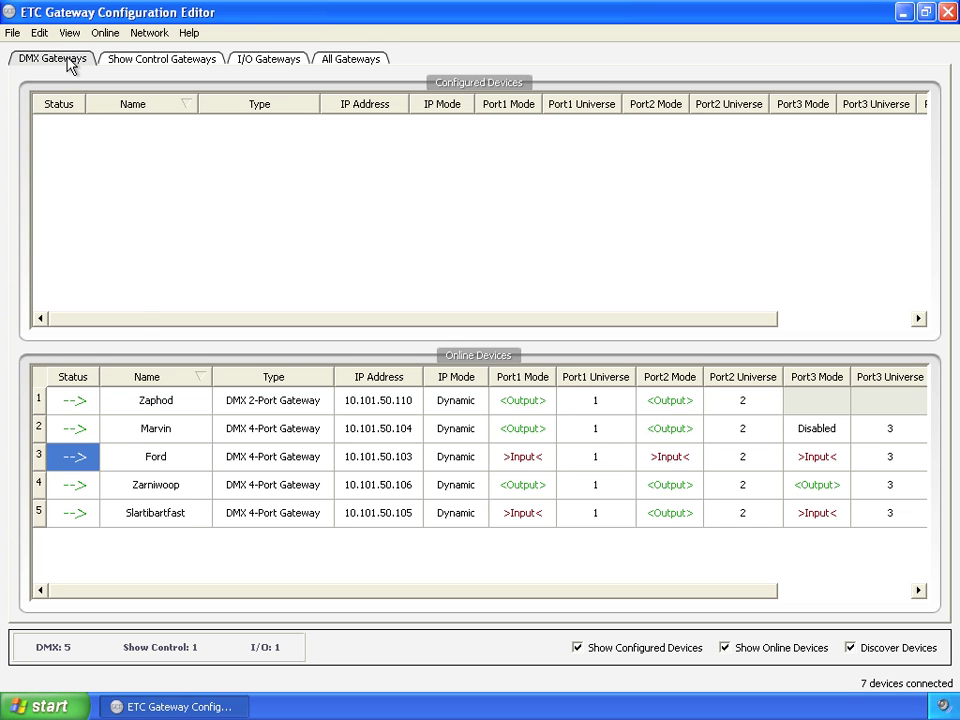
double_click(152, 458)
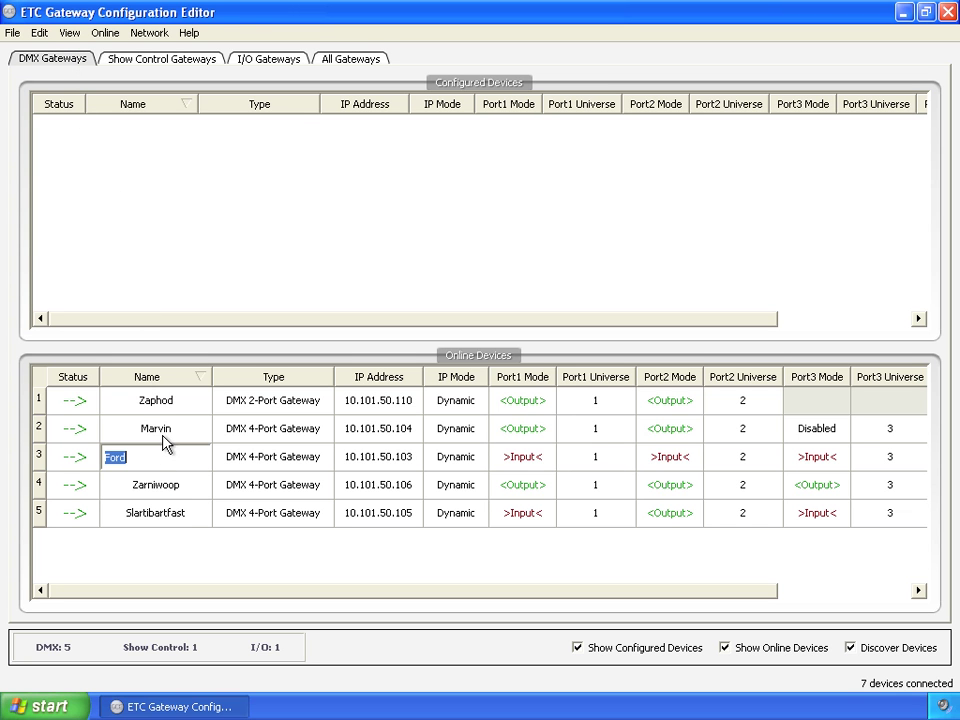
double_click(160, 431)
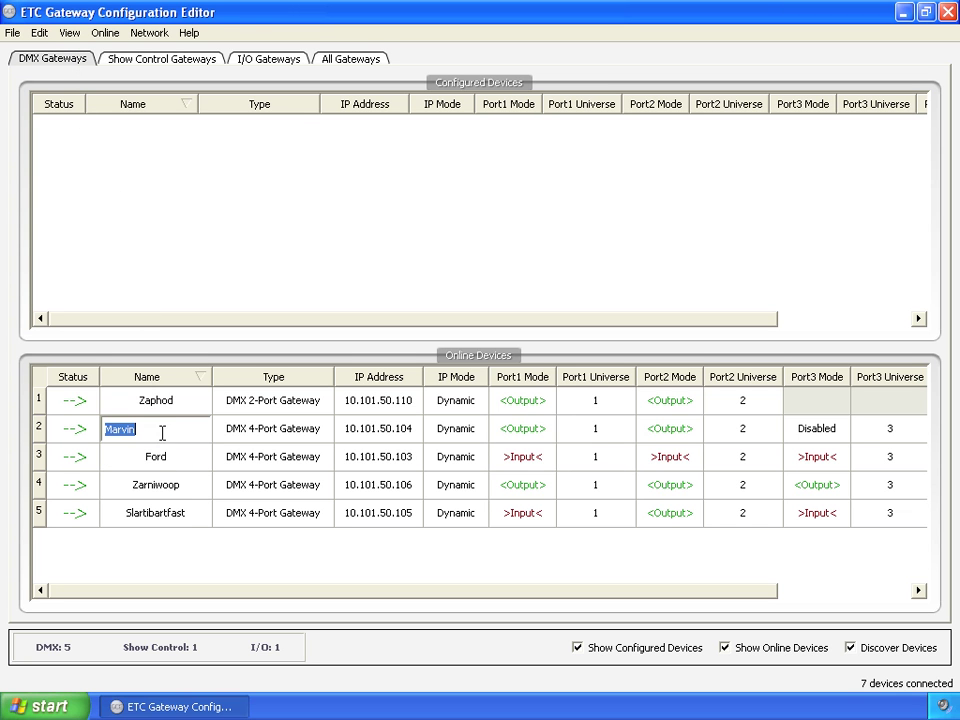
double_click(536, 431)
double_click(621, 428)
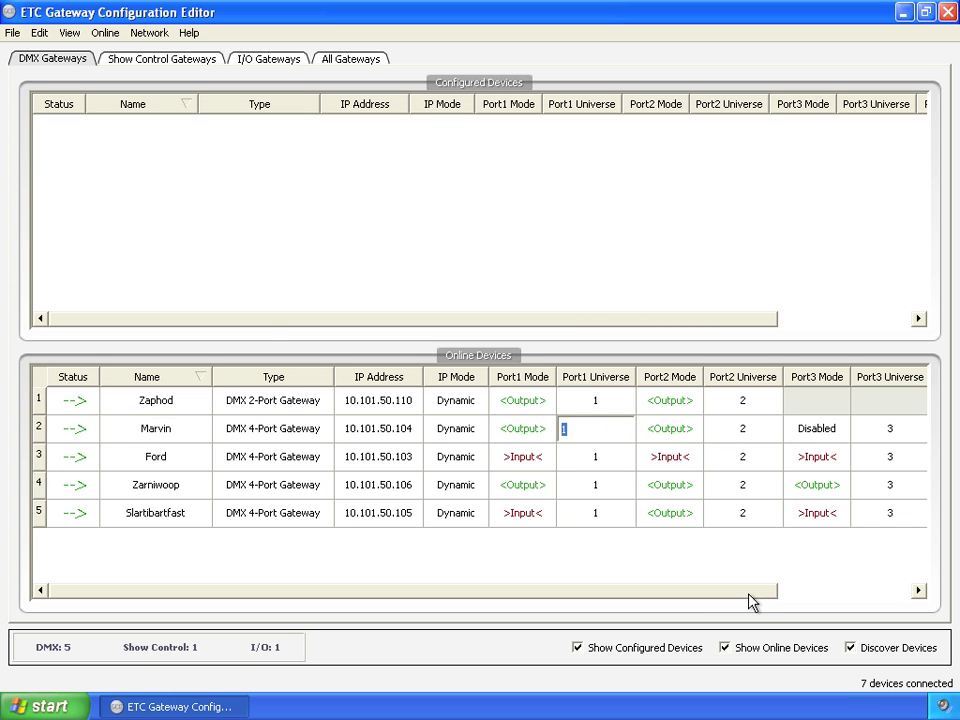
- Check Marvin's context actions and the Edit menu, then select Ford and list every gateway type
click(72, 434)
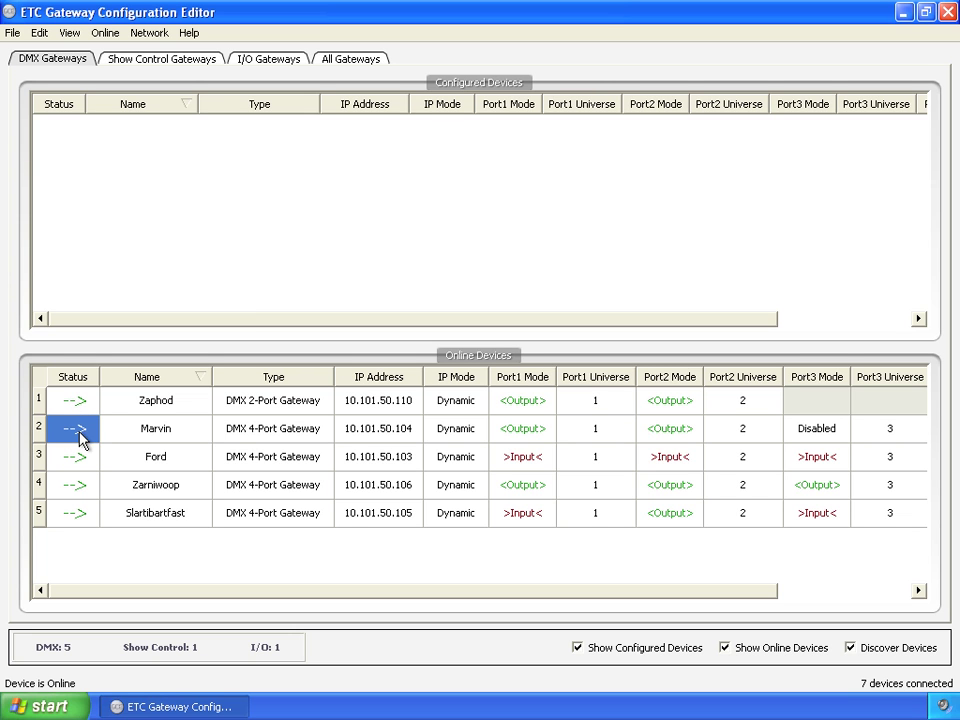
right_click(79, 431)
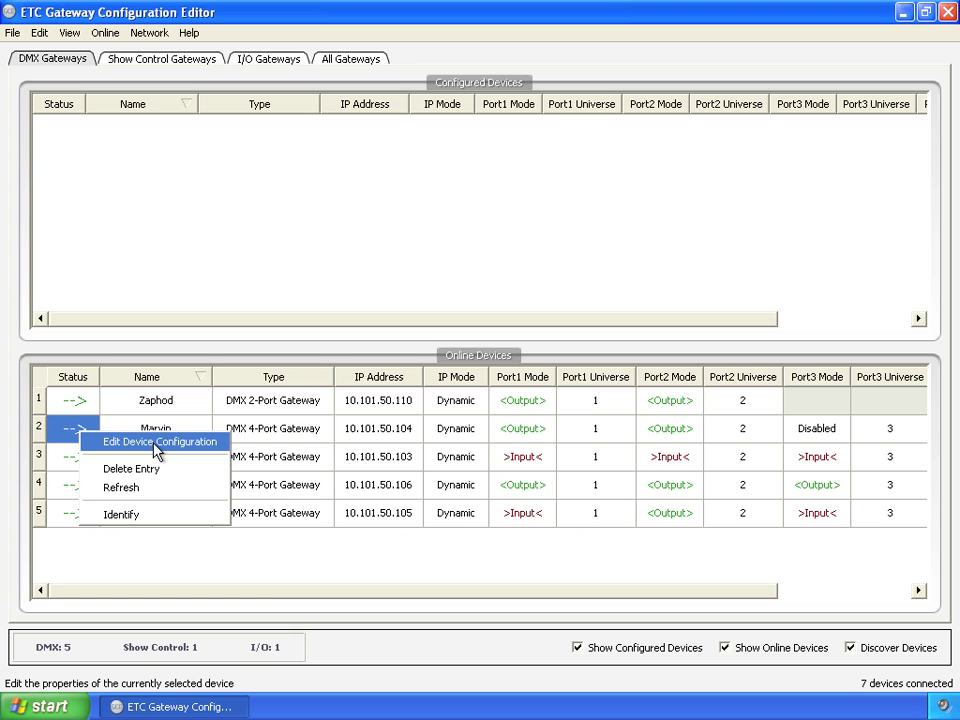
click(68, 428)
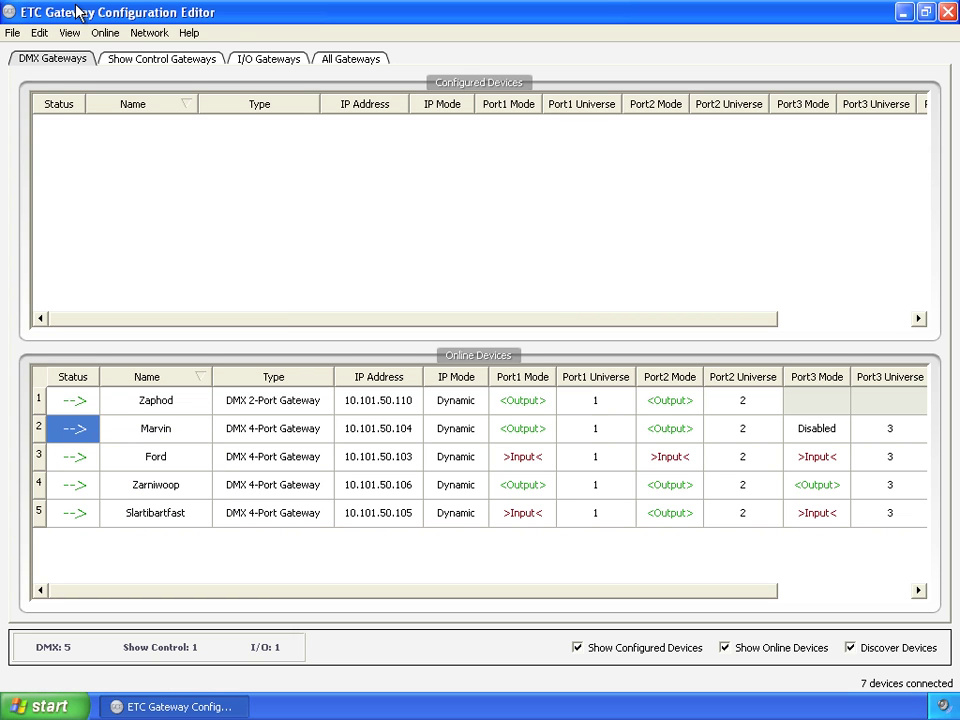
click(40, 33)
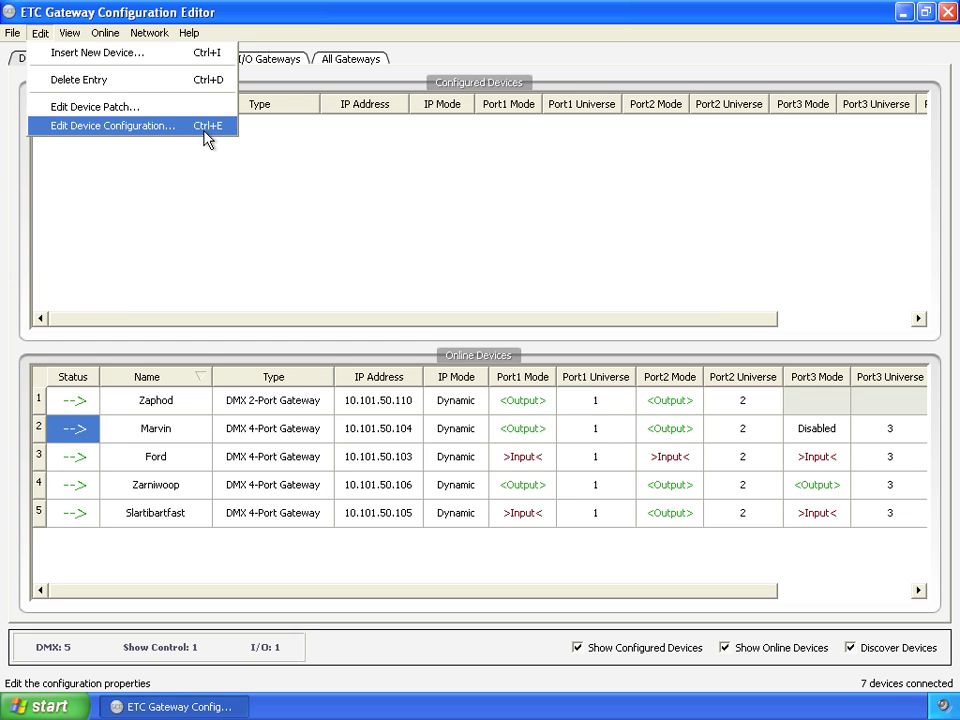
click(84, 459)
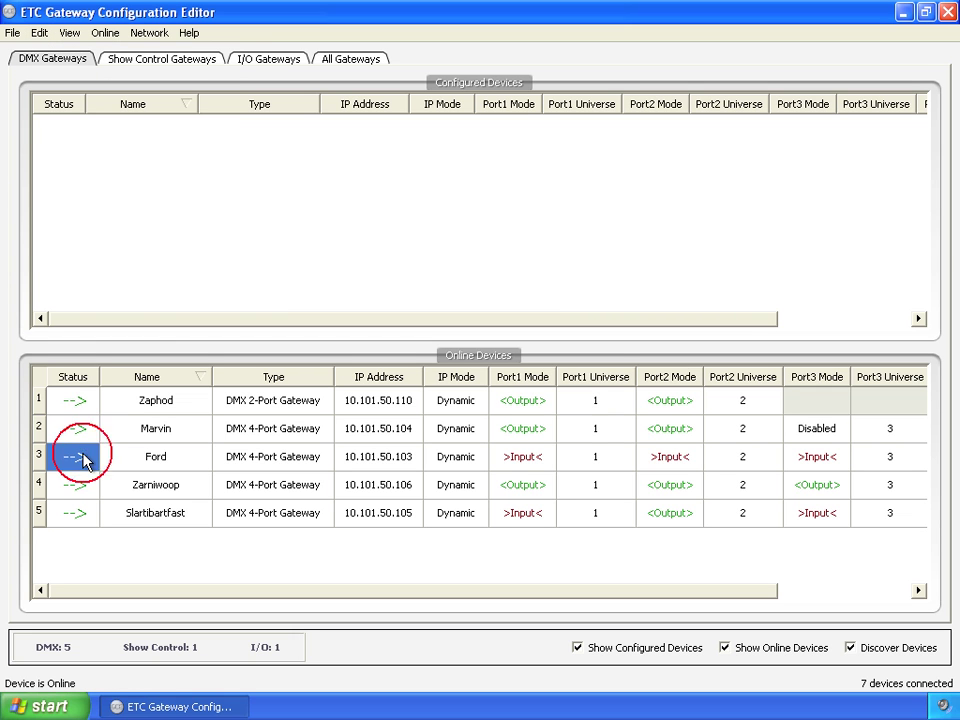
click(347, 59)
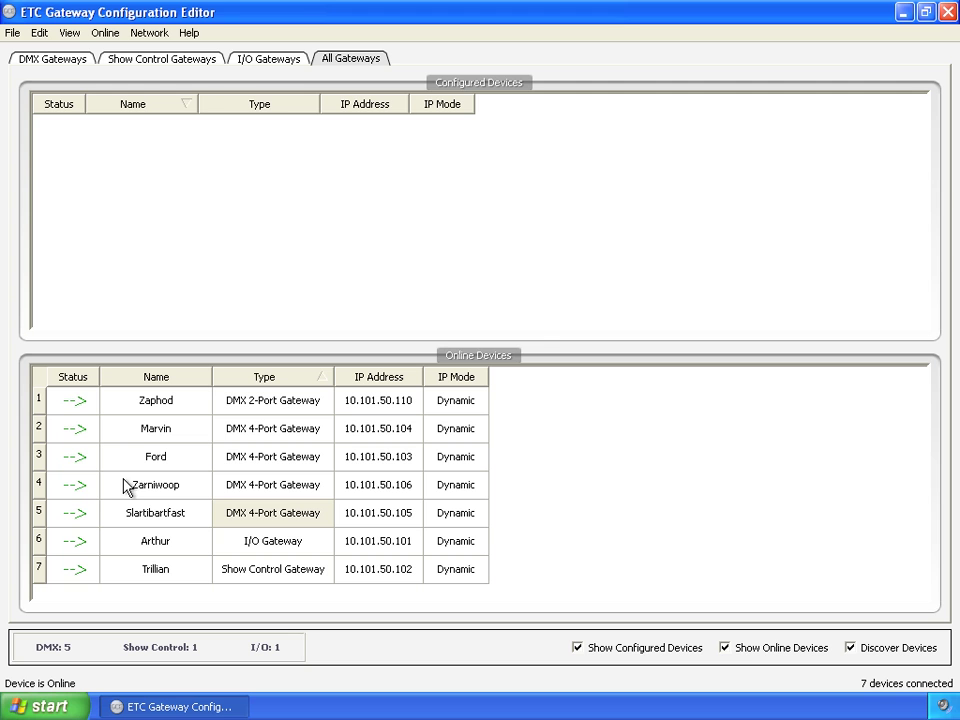
double_click(83, 462)
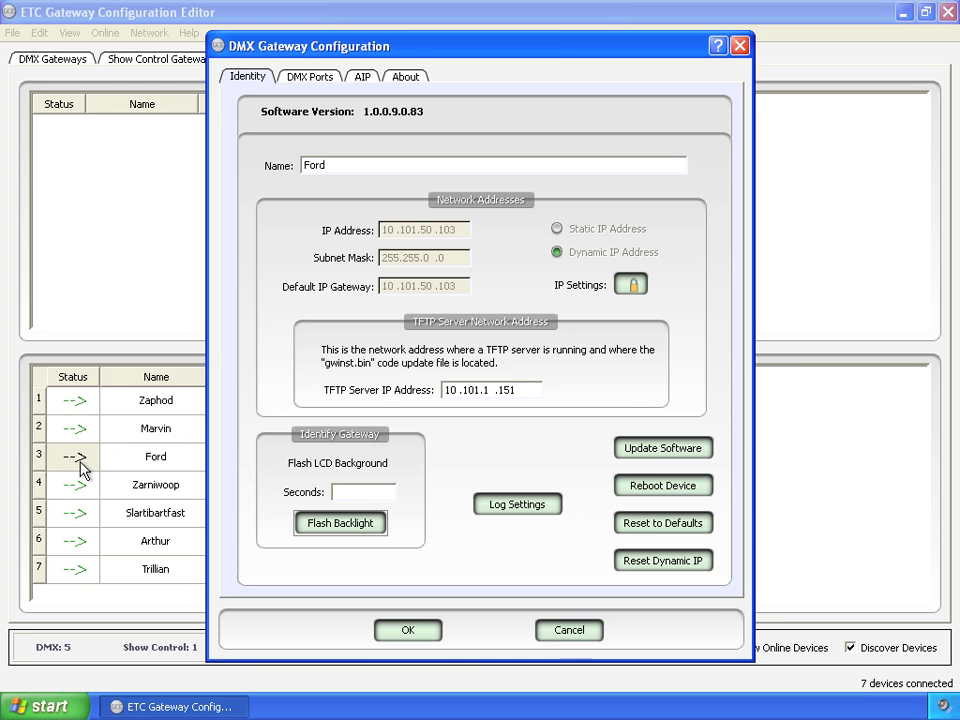
drag(413, 57, 411, 39)
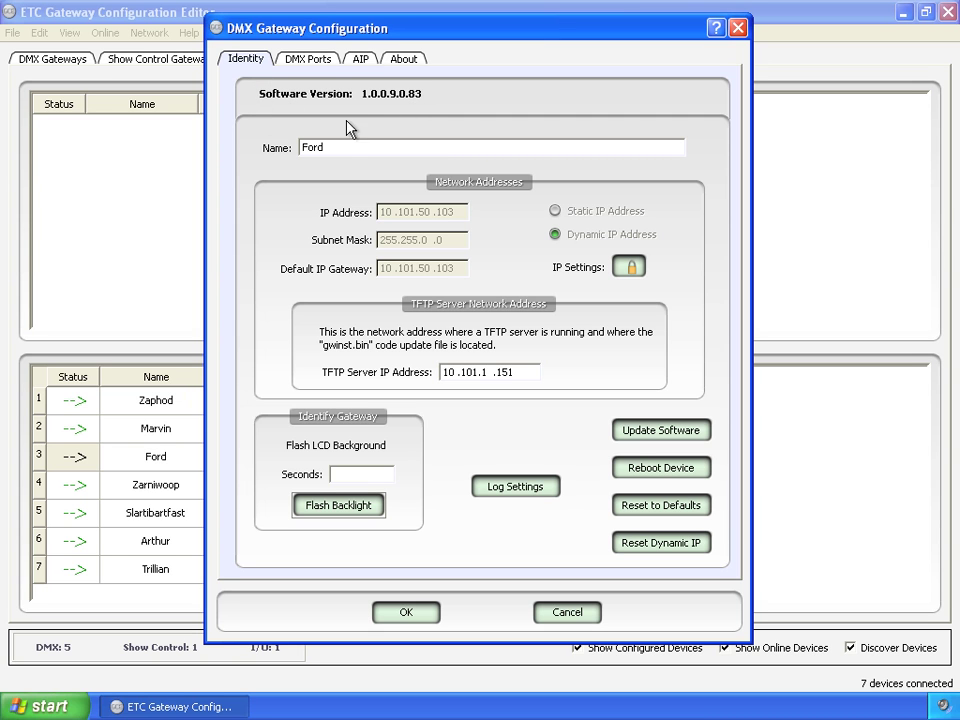
drag(334, 148, 307, 143)
- Unlock IP address editing with the password and acknowledge the Protect IP Addresses message
click(630, 267)
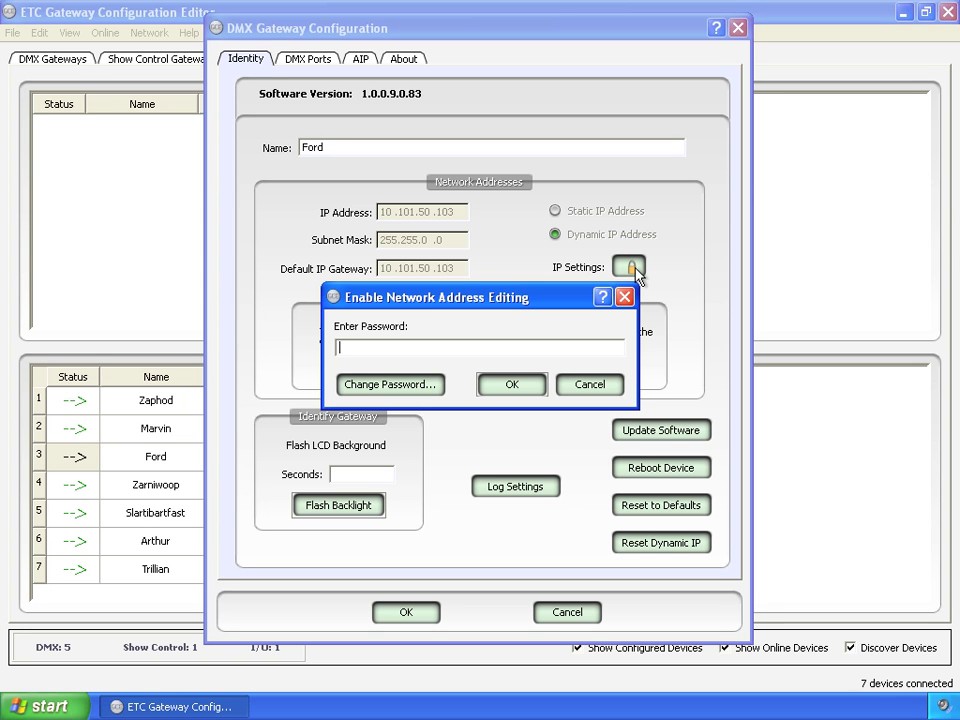
text(ETC1)
key(Return)
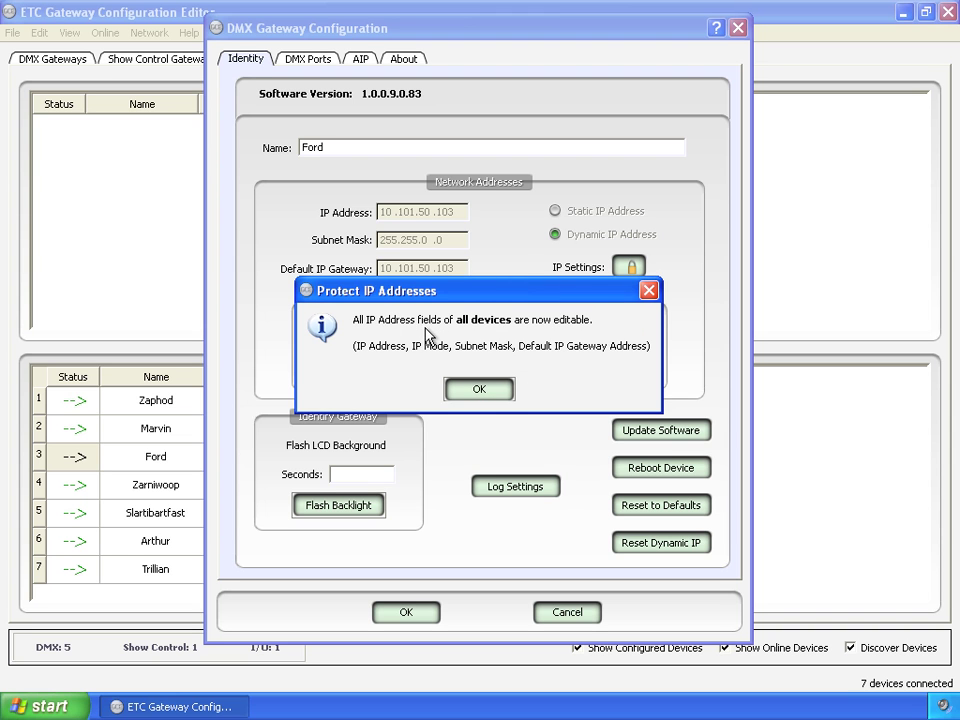
click(481, 391)
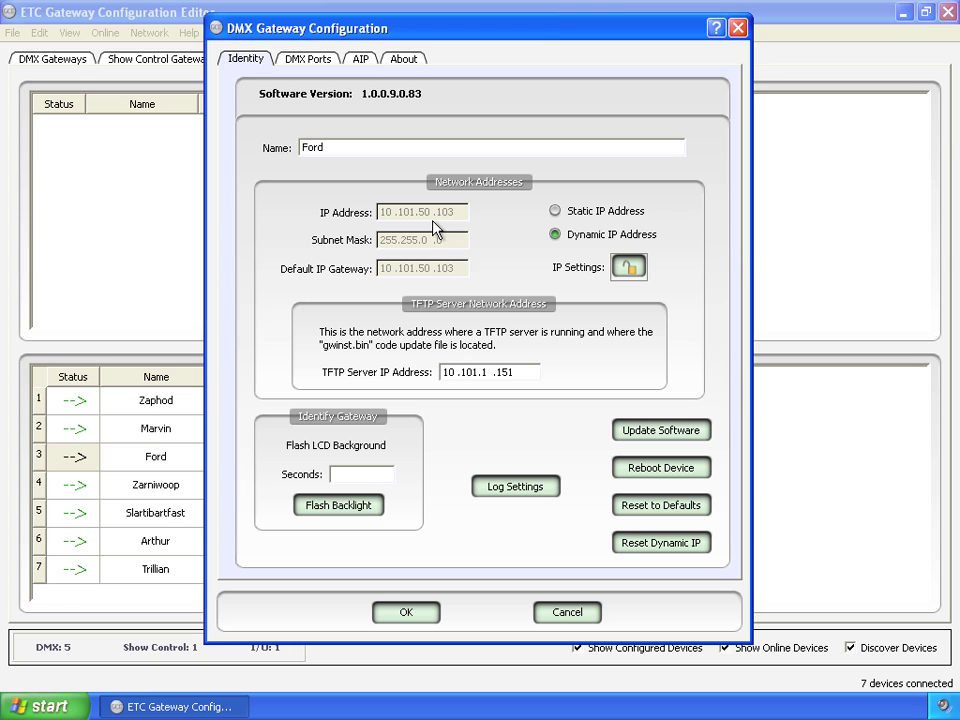
- Toggle Ford to static and back to dynamic IP, then relock the IP settings
click(592, 214)
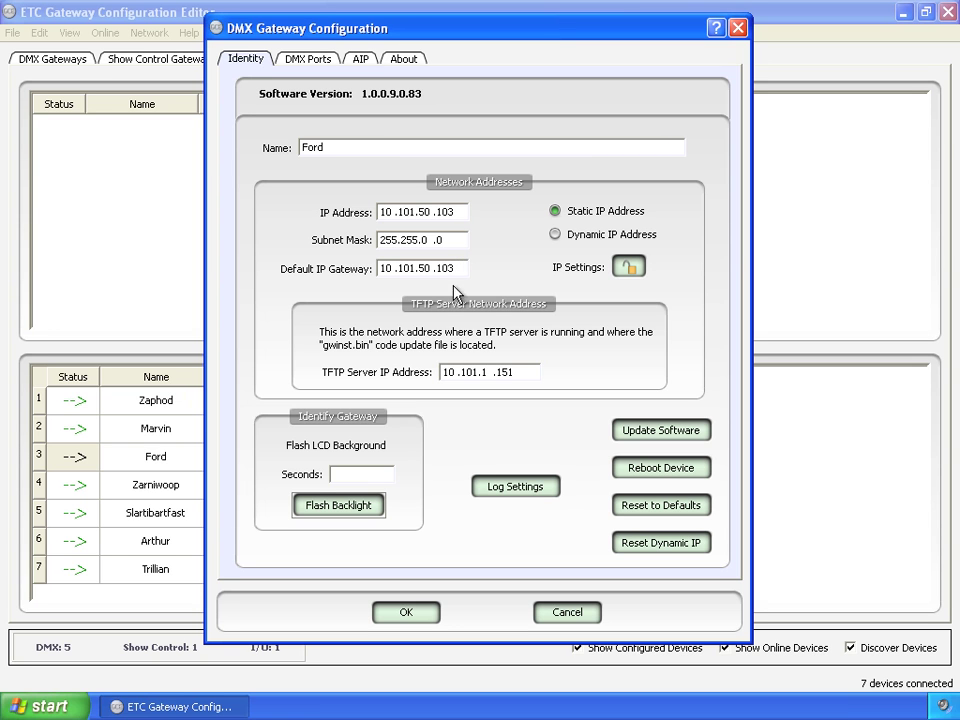
click(577, 237)
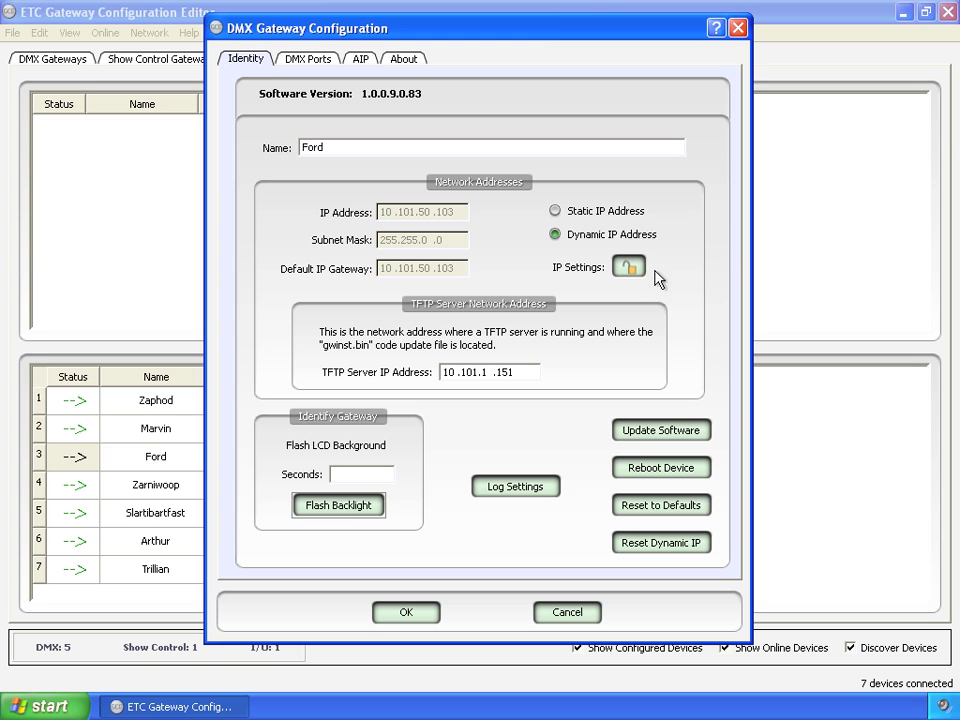
click(632, 266)
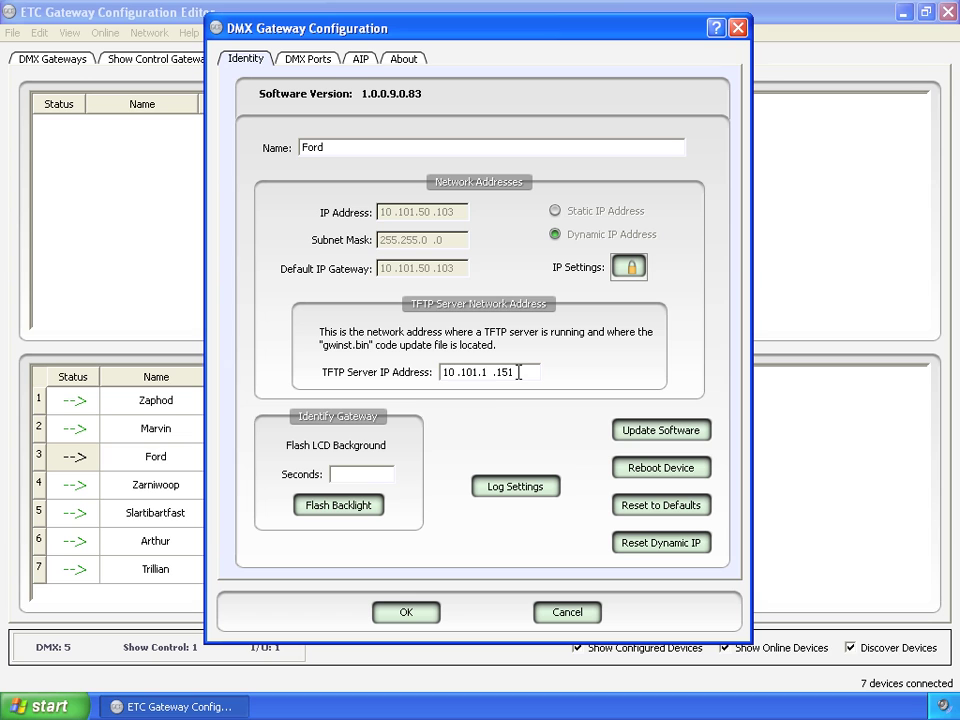
double_click(519, 372)
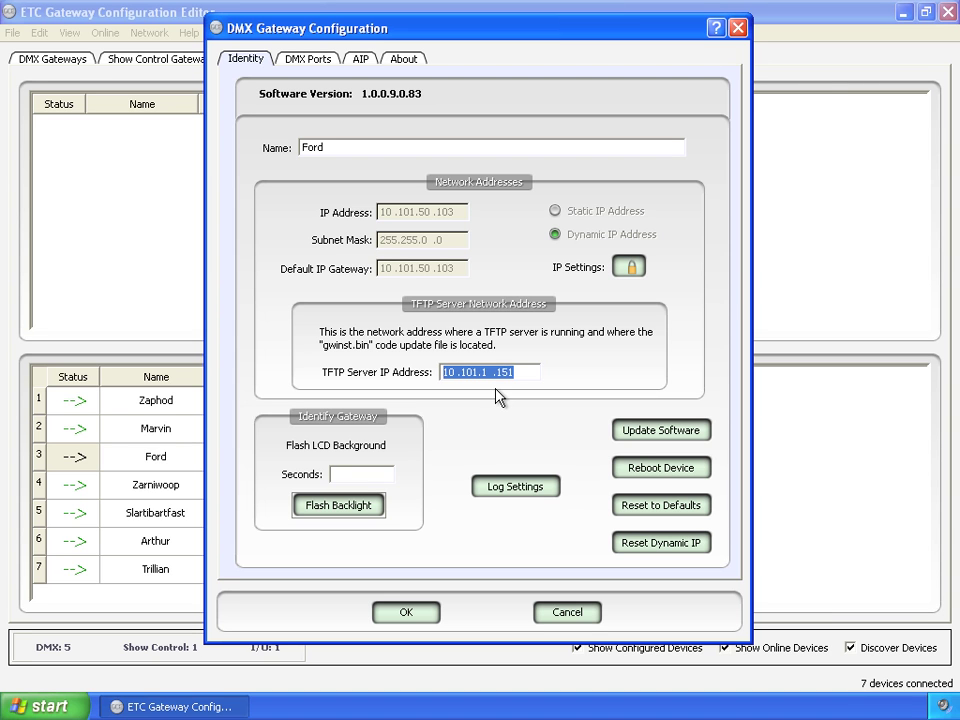
click(495, 424)
- Flash Ford's LCD backlight for 5 seconds
click(358, 474)
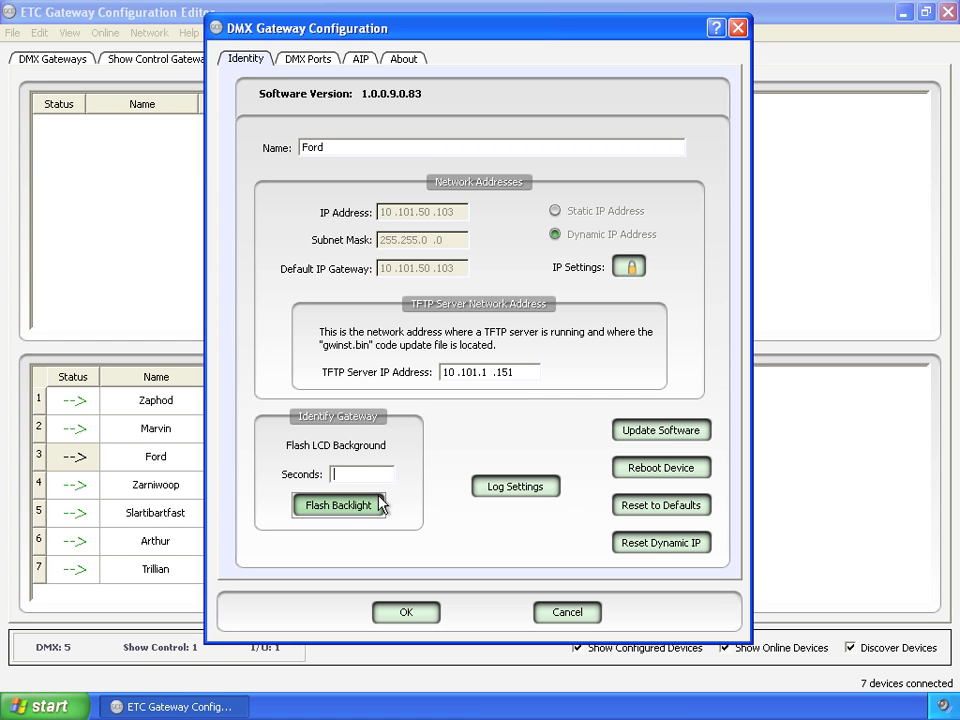
text(5)
click(340, 505)
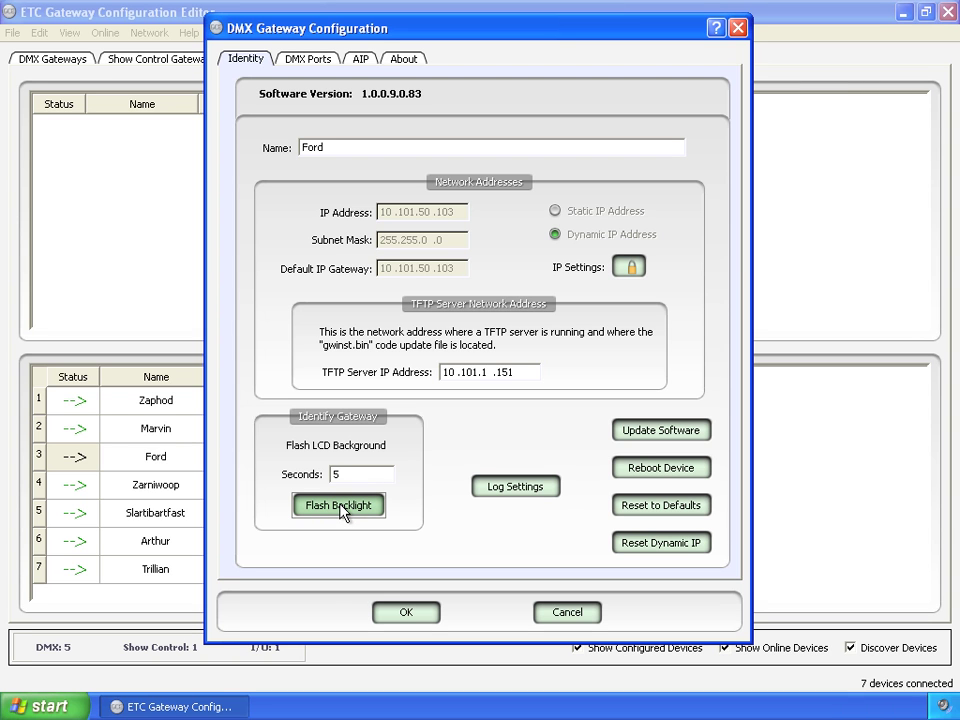